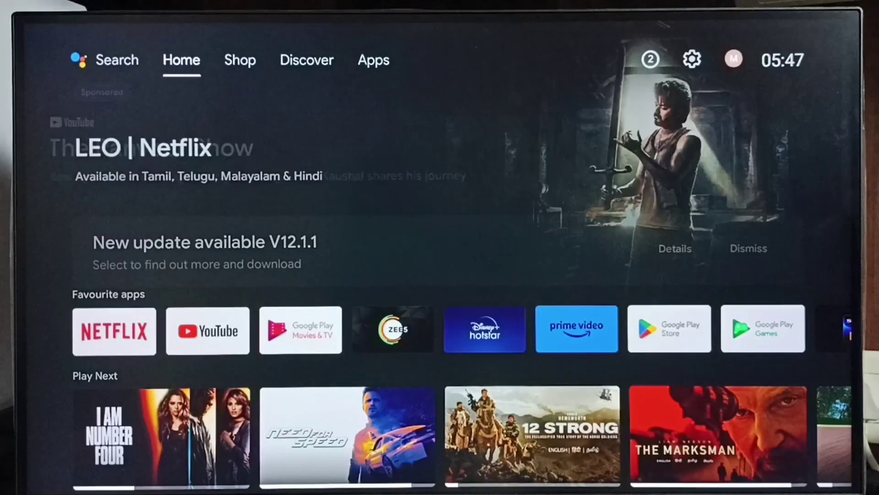
- Move from the Home page past Shop to the Discover page
key(Right)
key(Right)
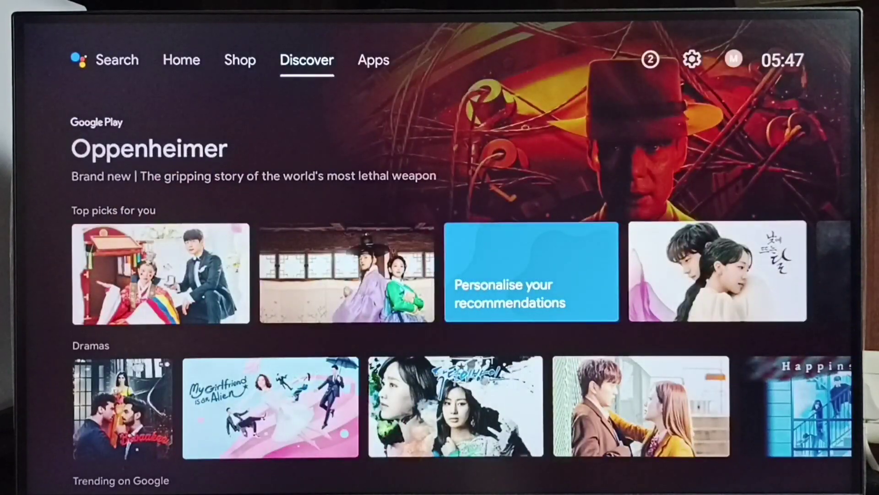
key(Right)
key(Right)
key(Right)
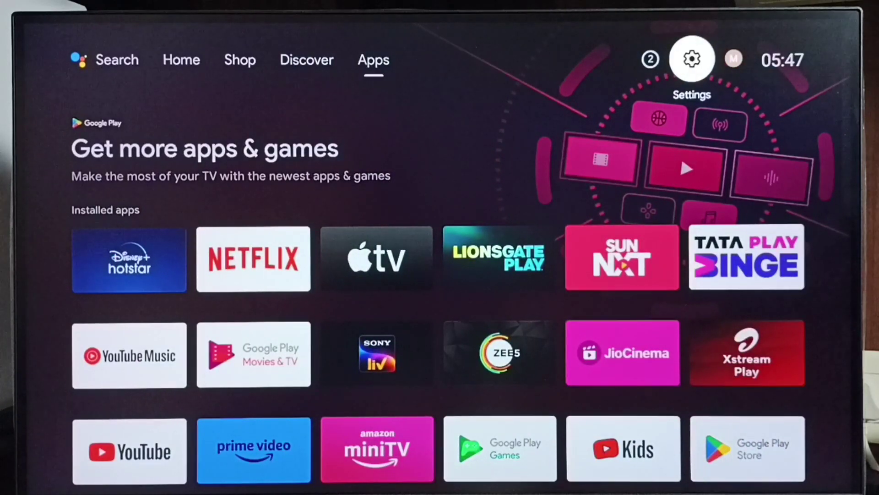
- Open the device settings and go into Device Preferences
key(Return)
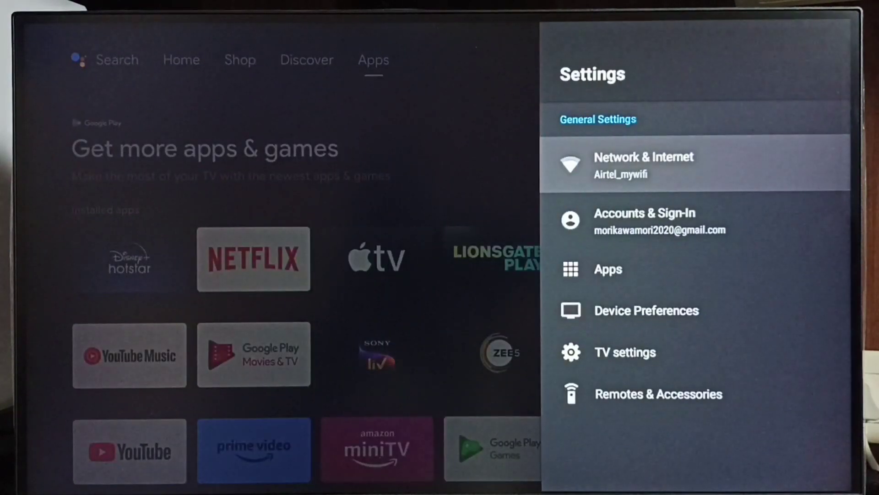
key(Down)
key(Down)
key(Down)
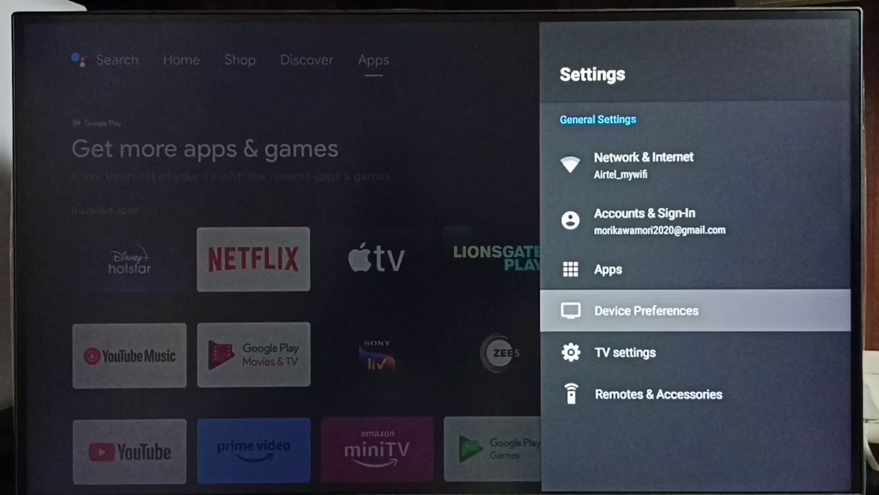
key(Return)
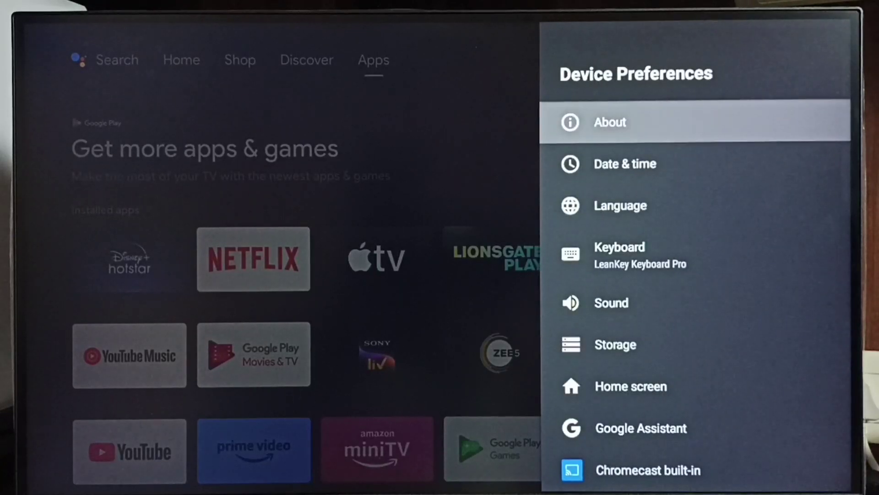
- Open About, scroll down to Android Version, then return up to System update
key(Return)
key(Down)
key(Down)
key(Down)
key(Down)
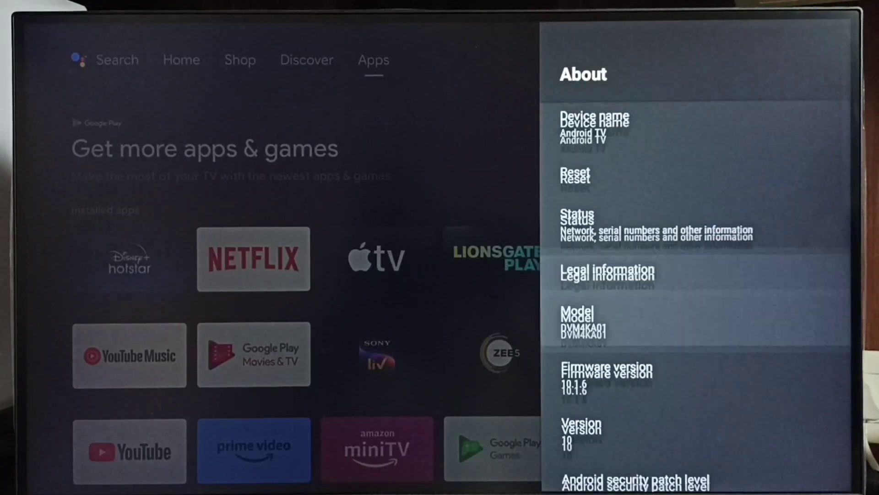
key(Down)
key(Down)
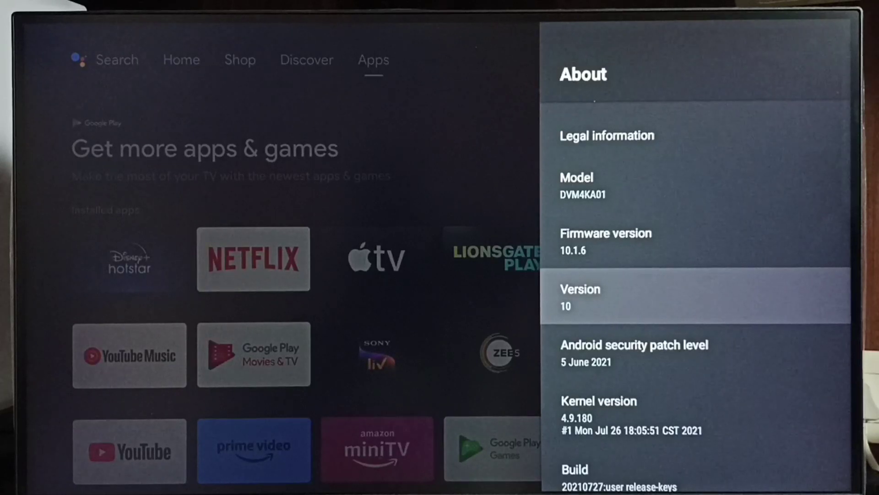
key(Up)
key(Down)
key(Up)
key(Up)
key(Up)
key(Up)
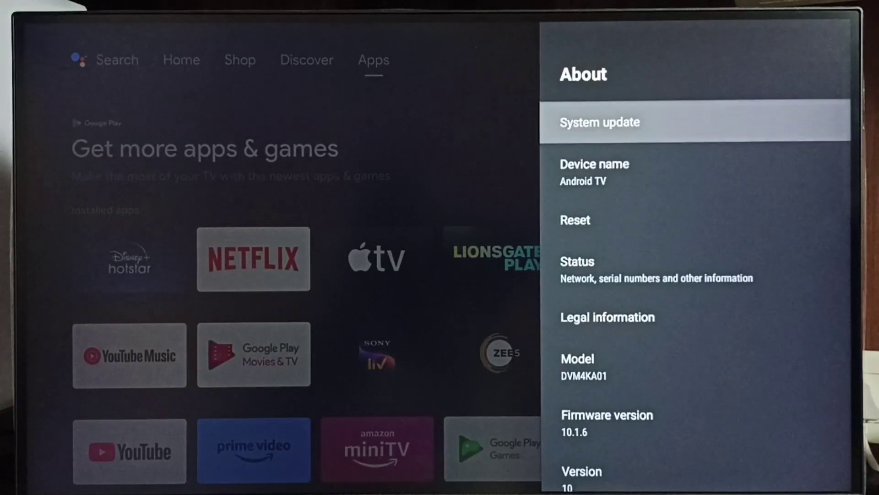
- Select System update to start checking for a new Android TV OS update
key(Return)
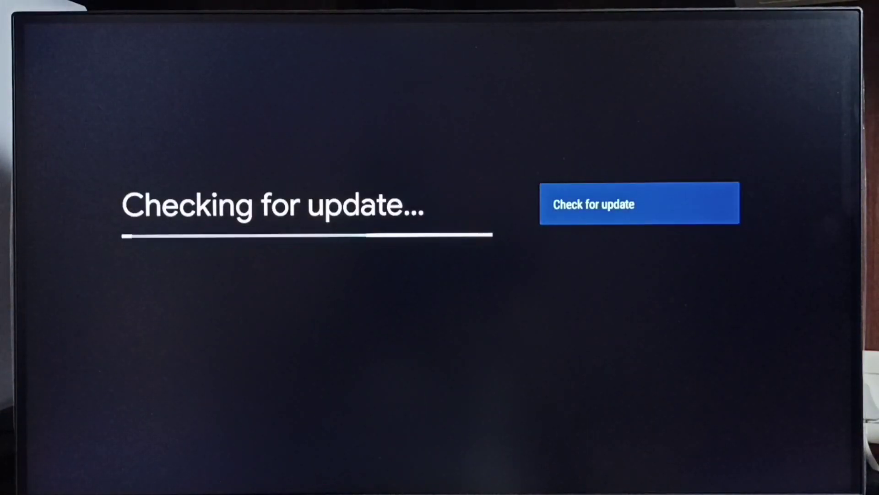